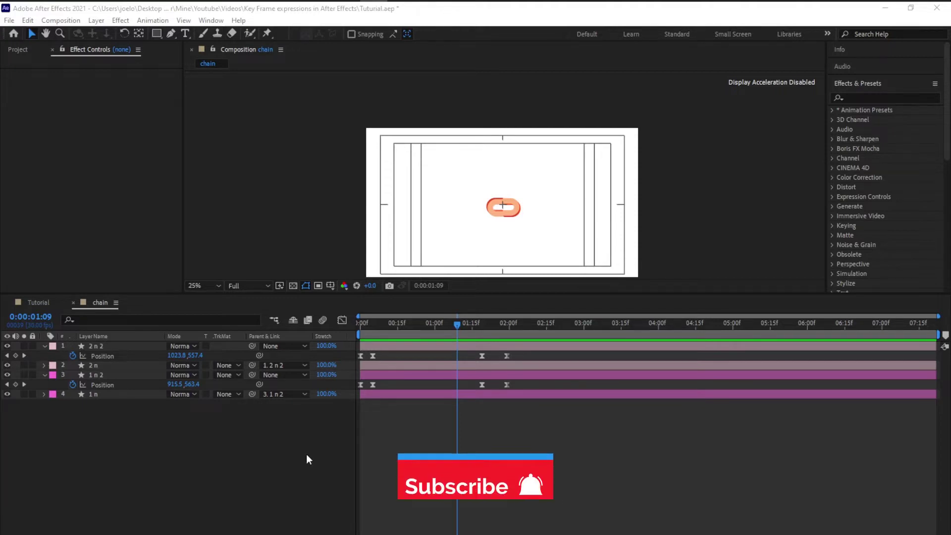
Show the Project panel listing the chain and Tutorial compositions
left_click(18, 49)
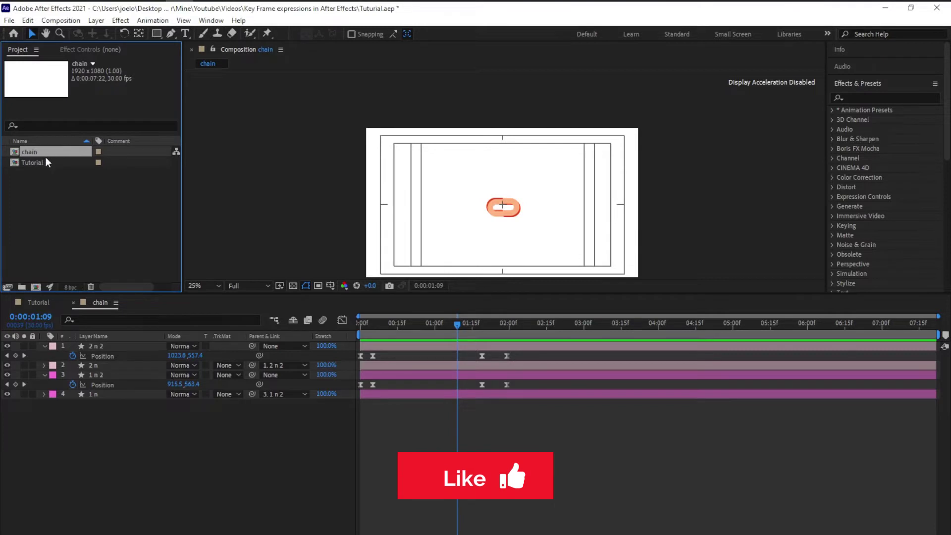
left_click(99, 304)
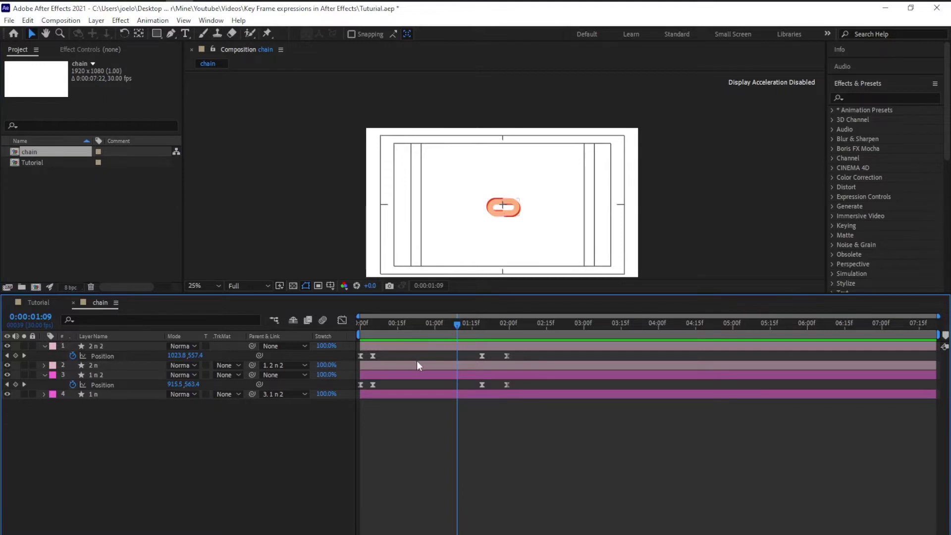
left_click(388, 349)
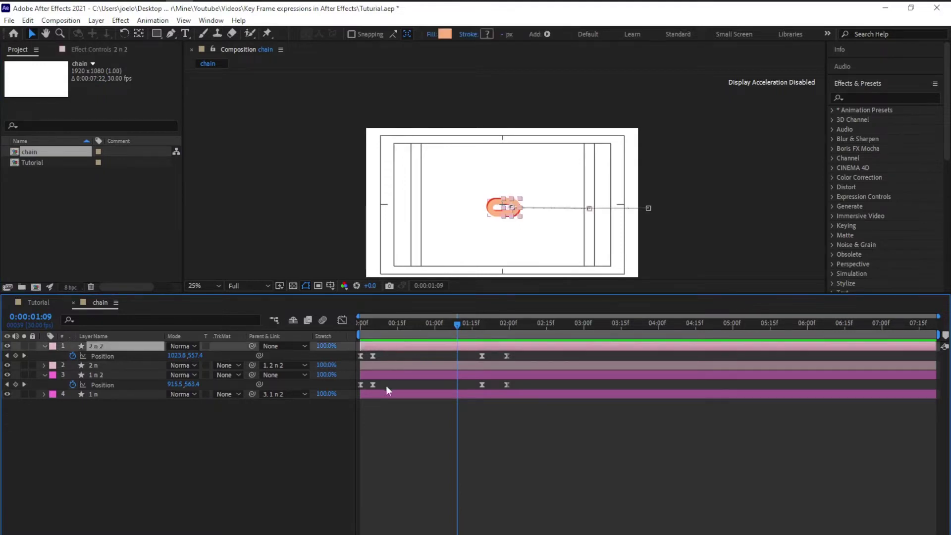
left_click(386, 375, "shift")
left_click(391, 435)
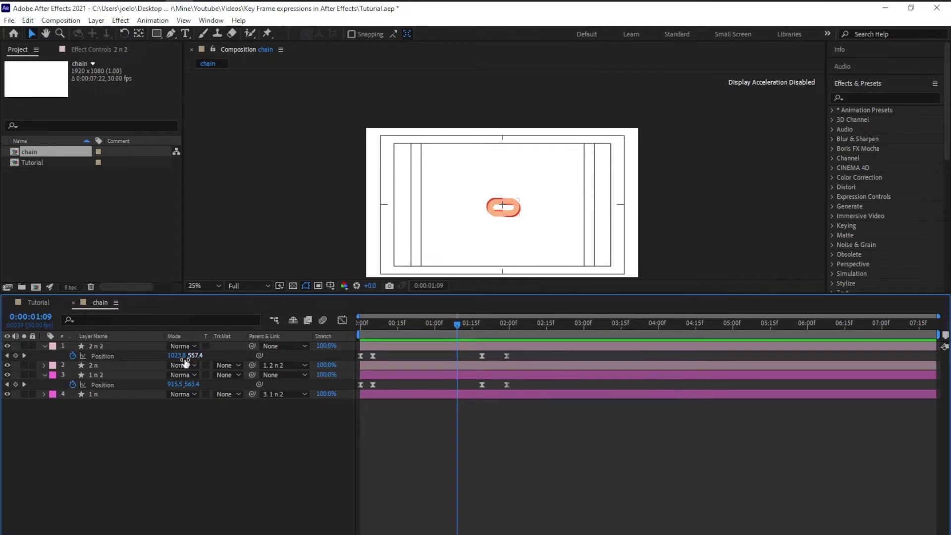
left_click_drag(381, 328, 506, 328)
key("apostrophe")
left_click(589, 209)
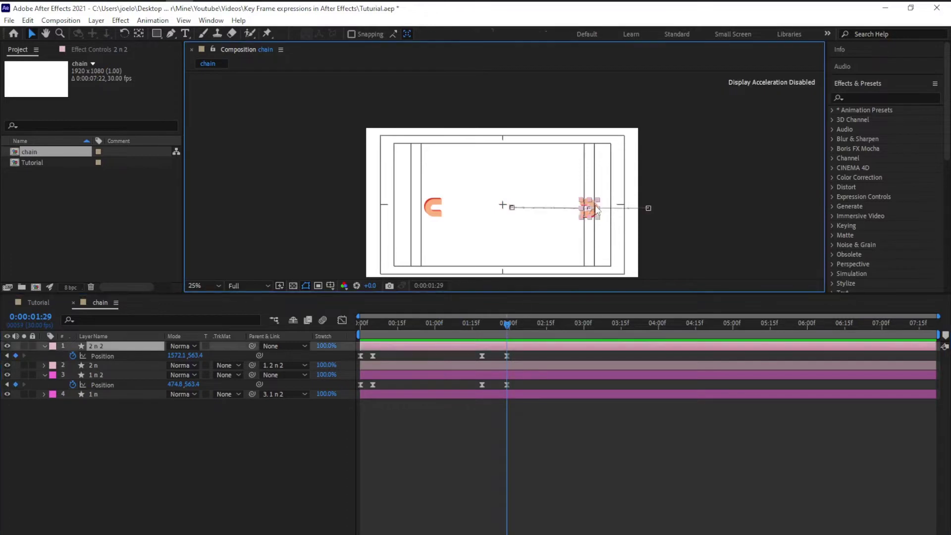
left_click(431, 326)
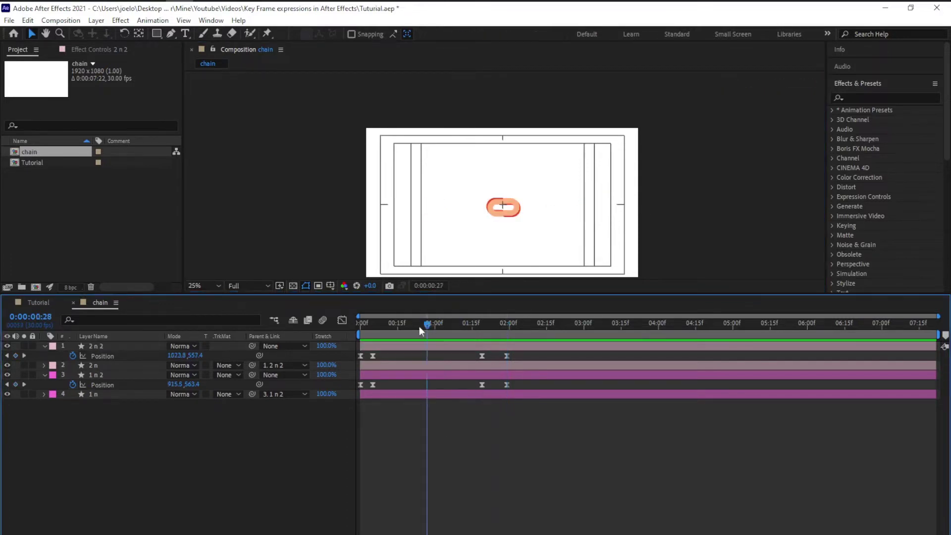
left_click_drag(431, 331, 436, 334)
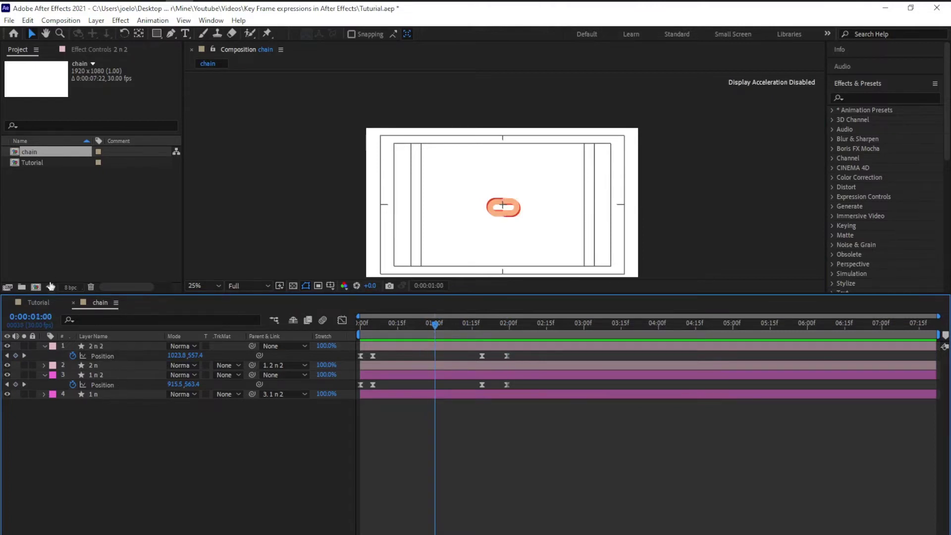
Nest the chain composition in the Tutorial timeline and select it at frame 0:00:00:08
left_click(34, 303)
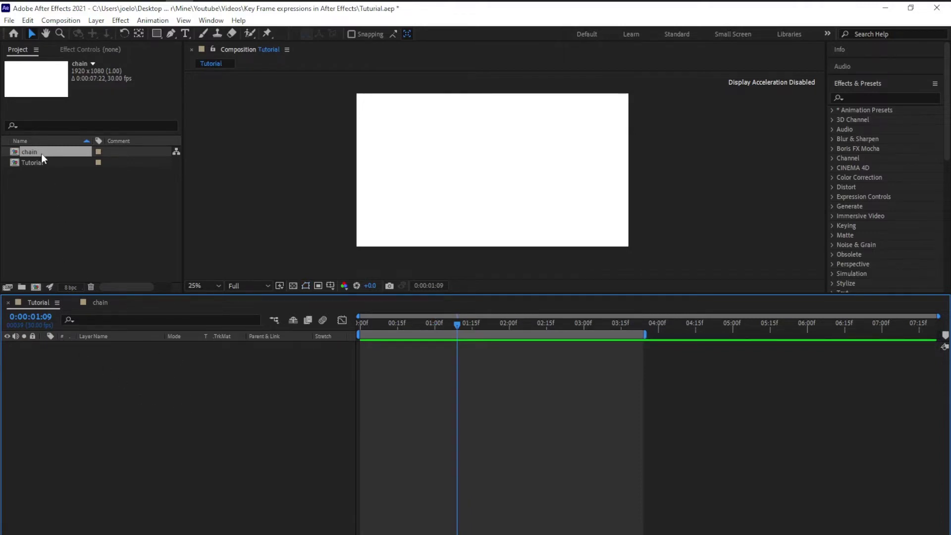
left_click_drag(42, 156, 110, 361)
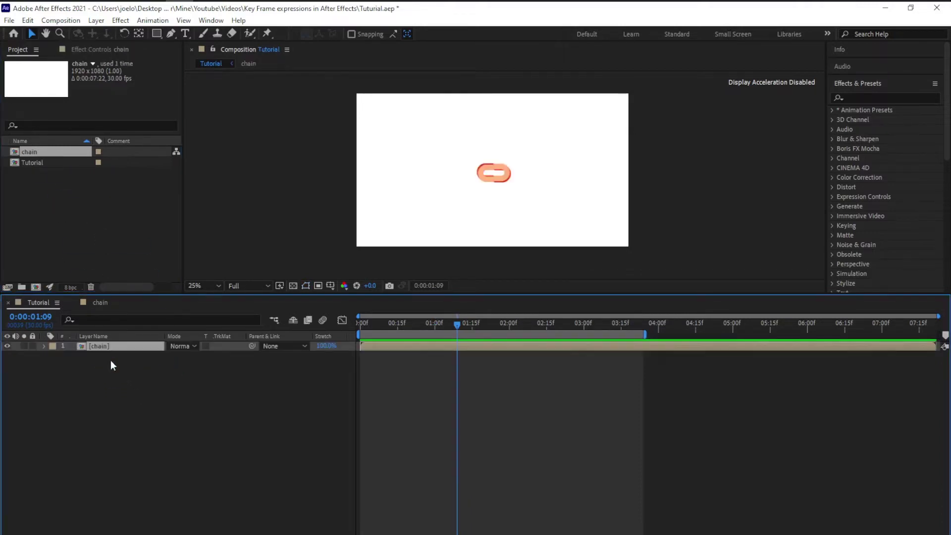
left_click(398, 363)
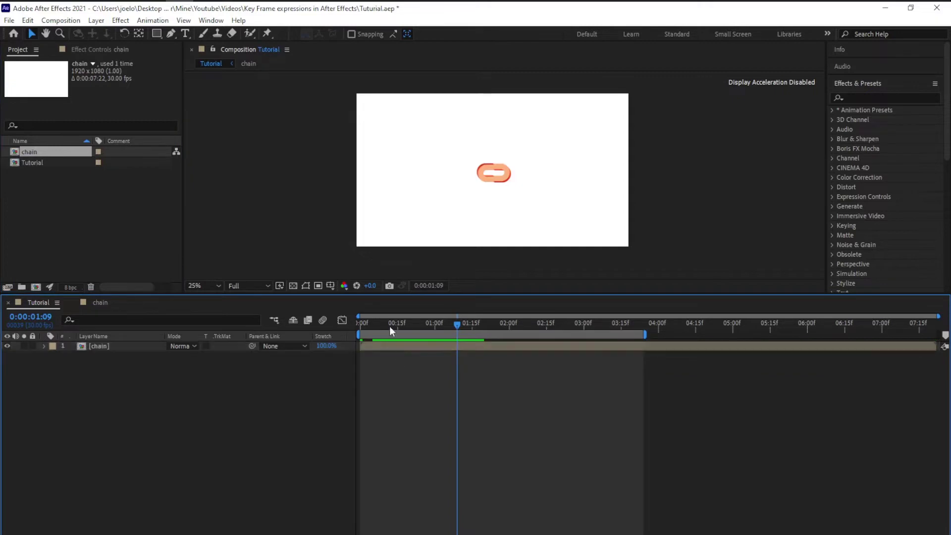
mouse_move(390, 327)
left_mouse_down()
mouse_move(360, 334)
mouse_move(380, 335)
left_mouse_up()
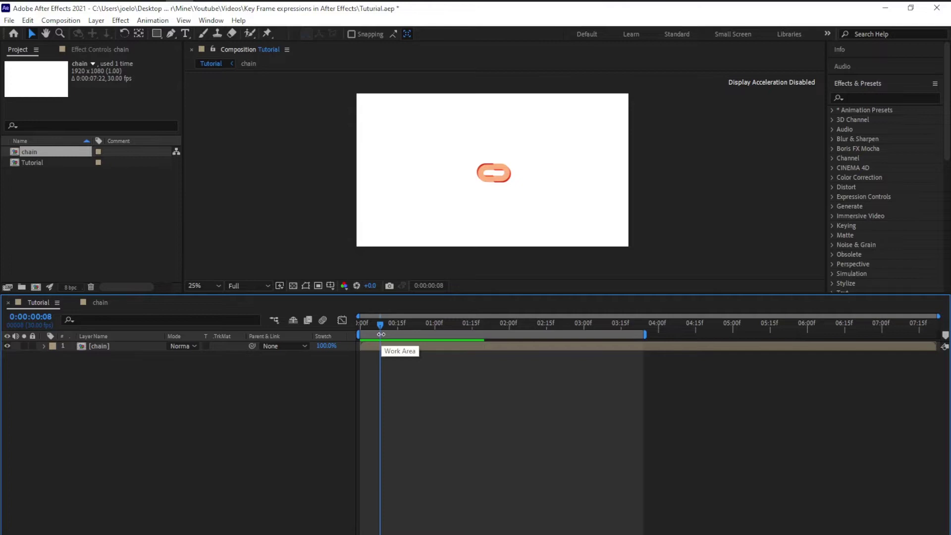
left_click(371, 349)
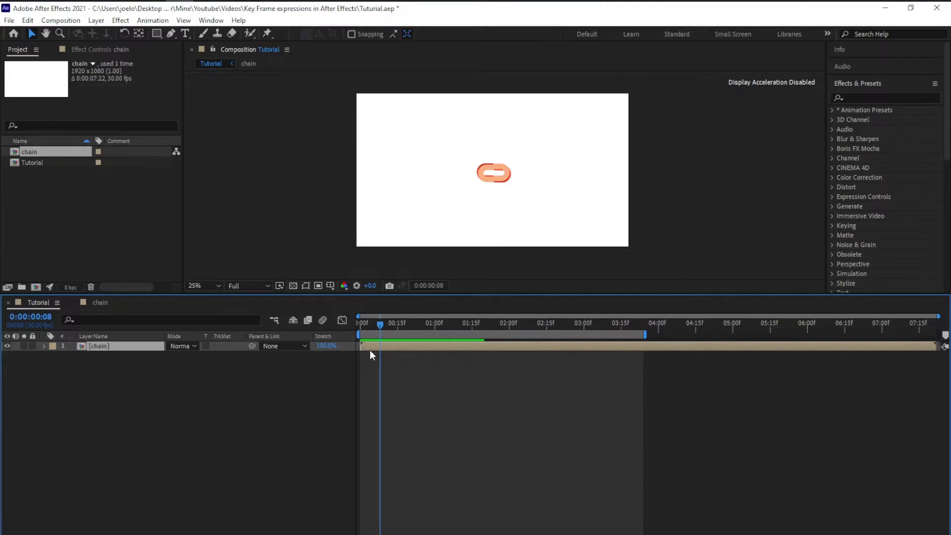
Give the chain layer's Position the expression wiggle(10, 30); and preview it from the start
key("p")
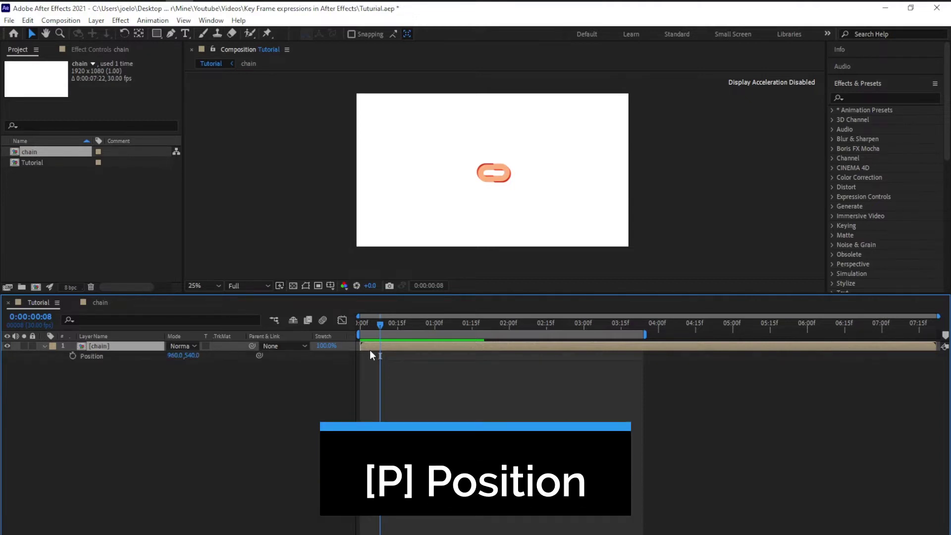
left_click(73, 355, "alt")
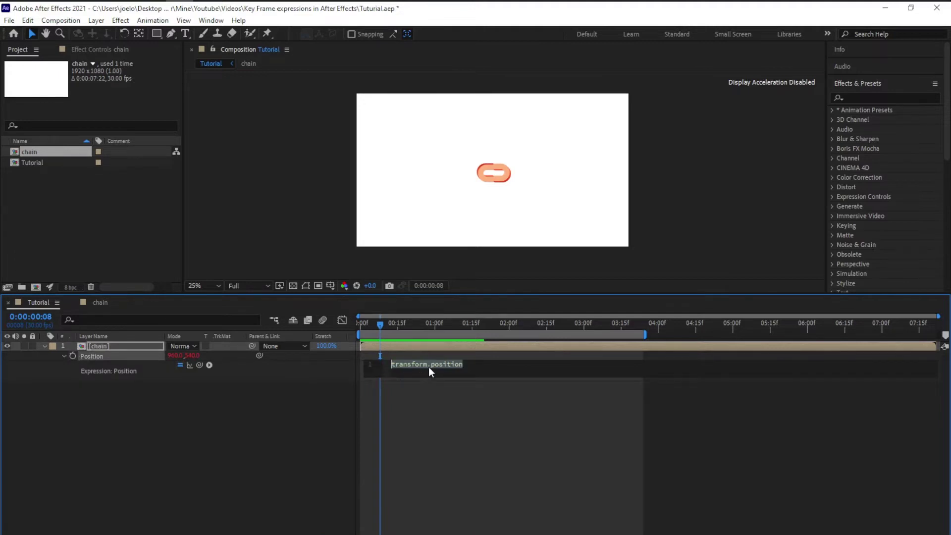
type("wi")
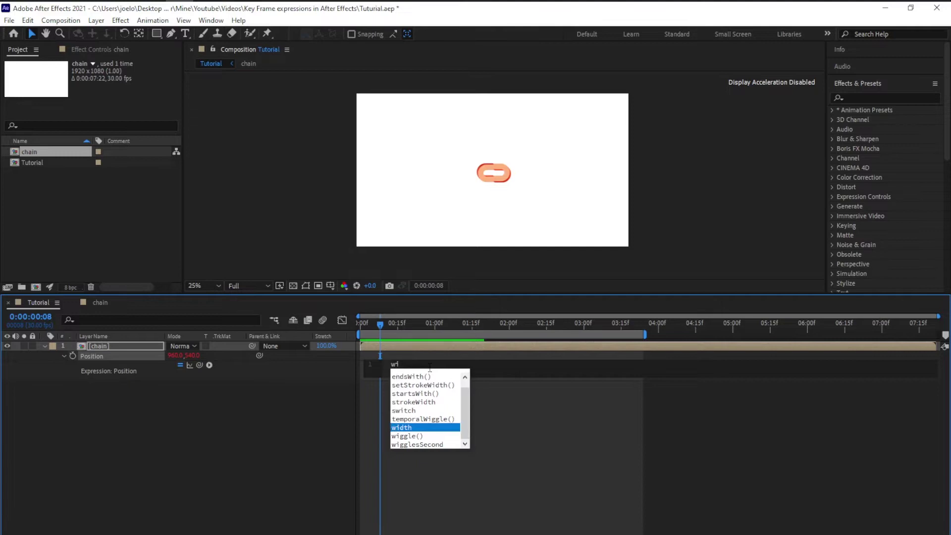
key("Down")
key("Return")
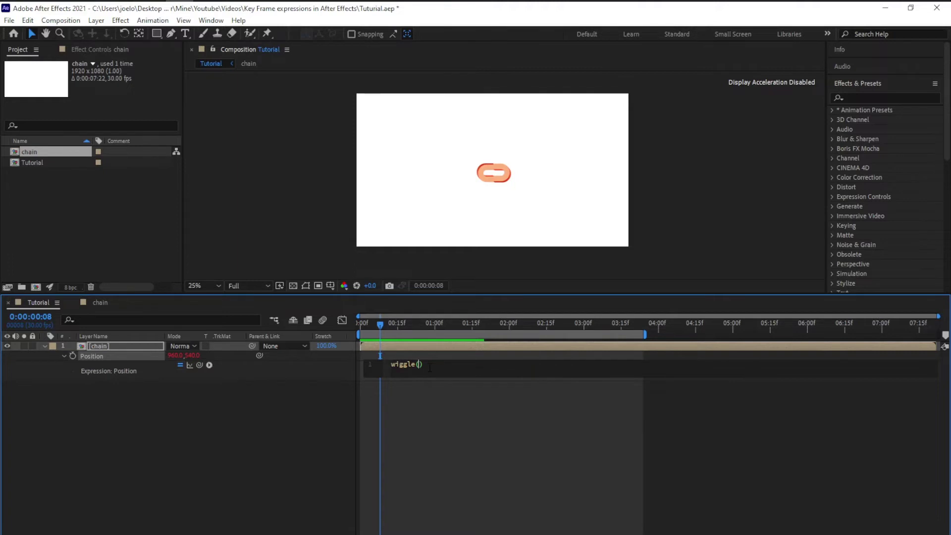
type("10, 30);")
left_click(446, 412)
left_click(359, 326)
key("space")
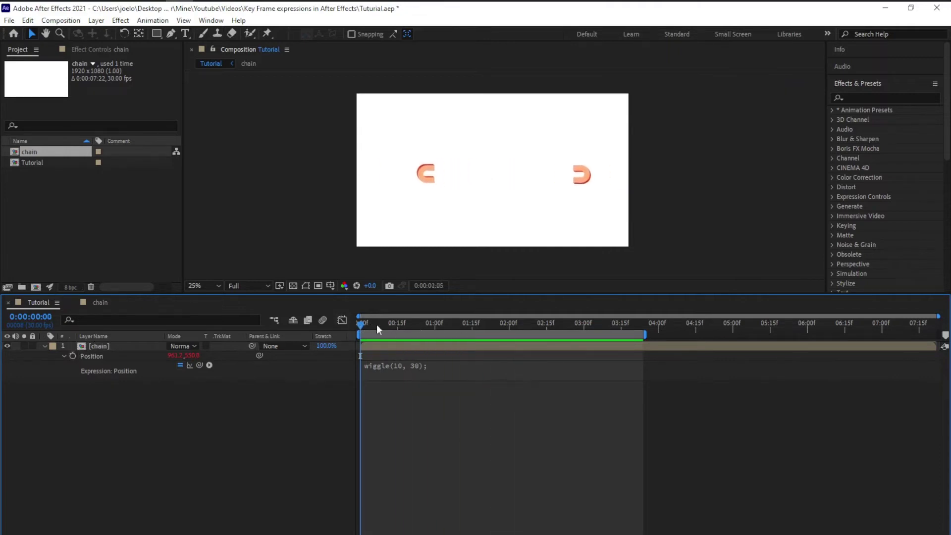
left_click_drag(376, 325, 599, 327)
key("space")
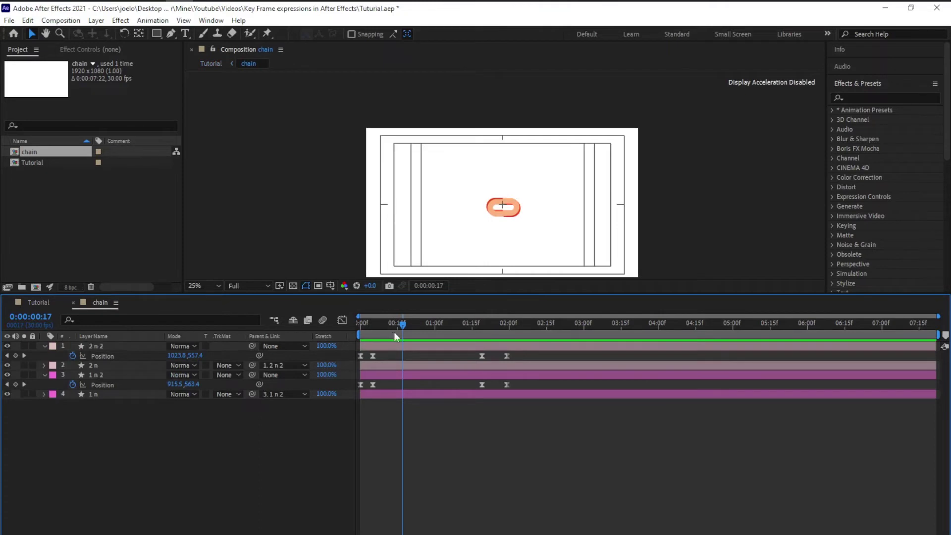
left_click_drag(404, 330, 461, 332)
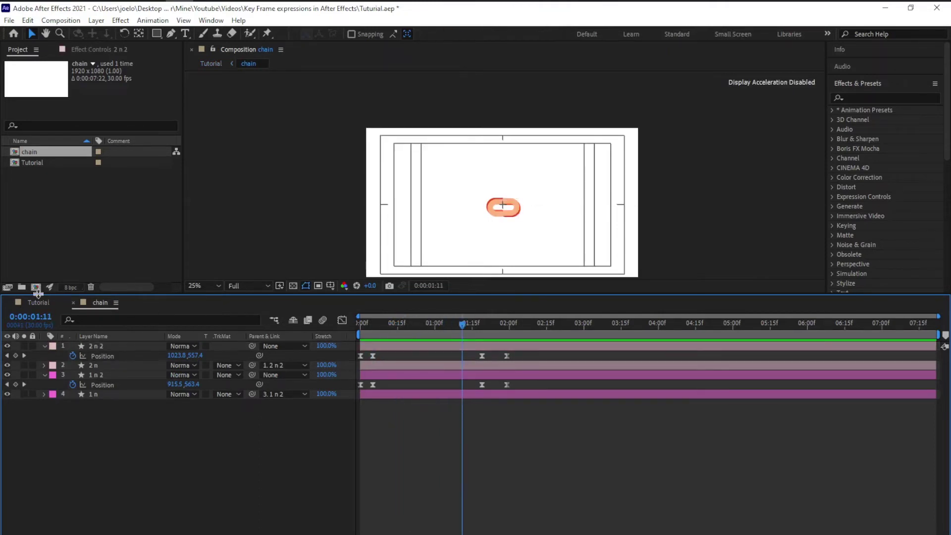
left_click(36, 302)
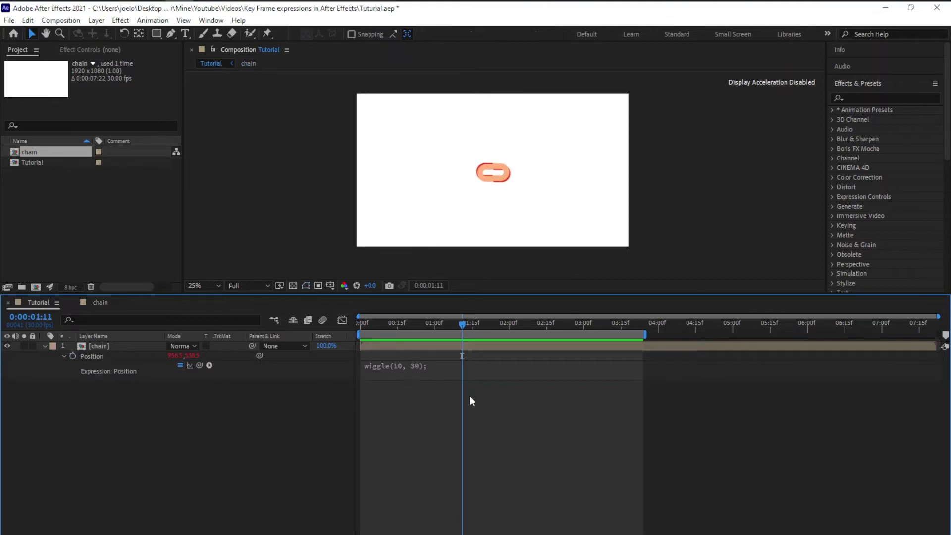
left_click_drag(459, 325, 395, 324)
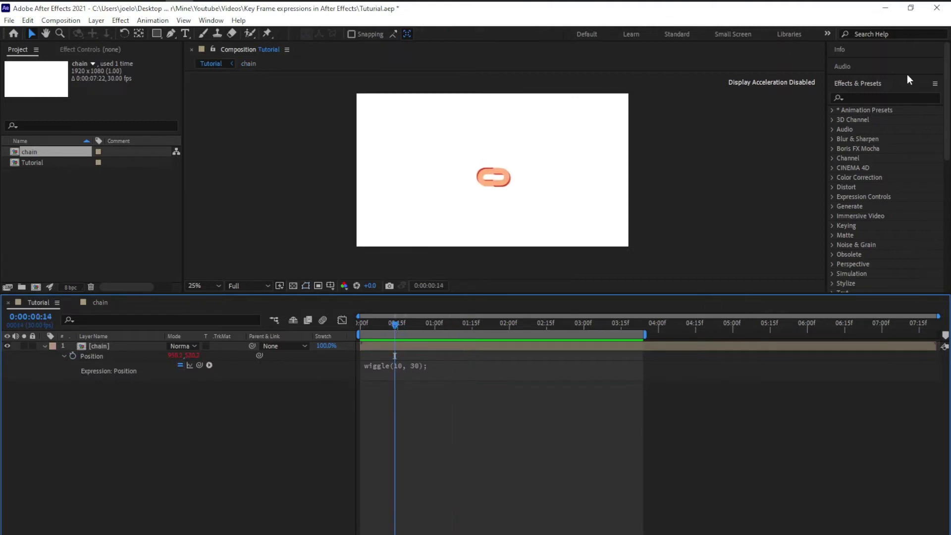
Apply the Slider Control effect to the chain layer from Effects & Presets
left_click(861, 95)
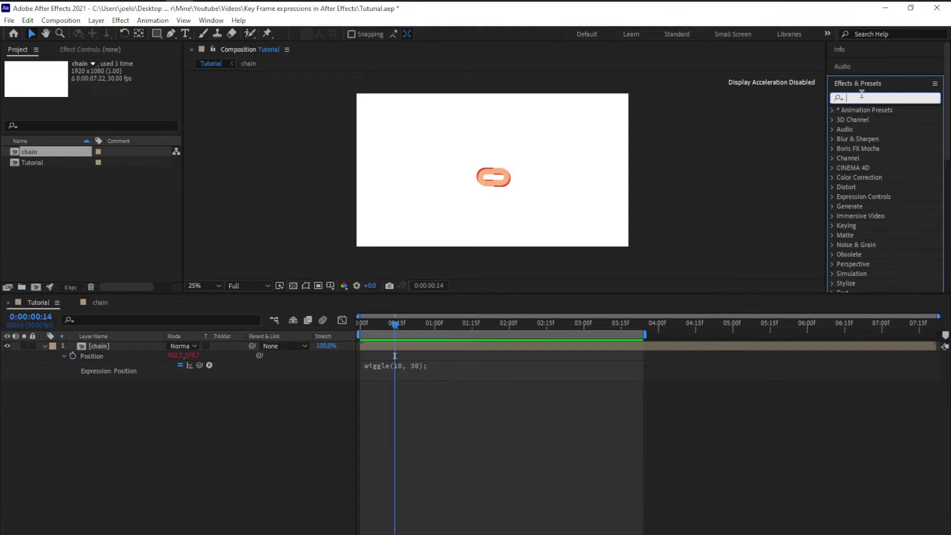
type("slider")
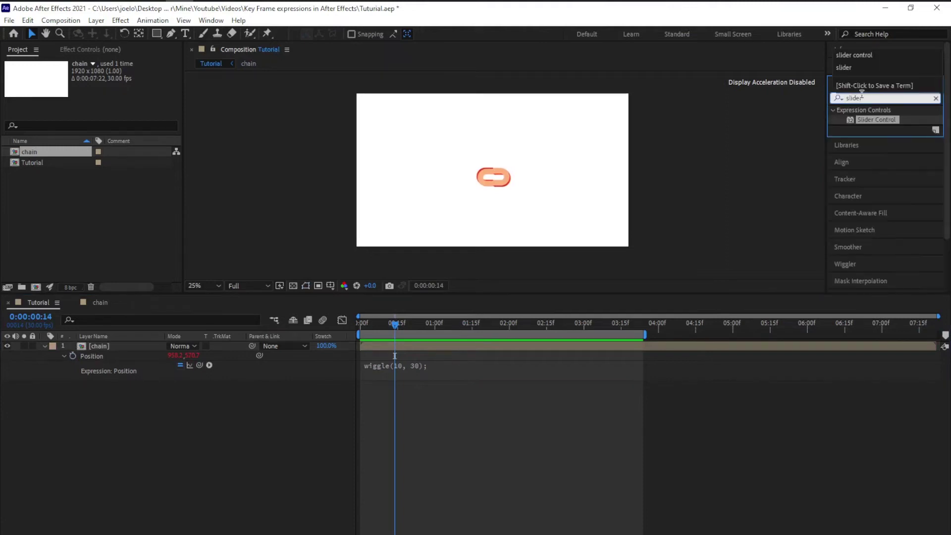
left_click_drag(876, 120, 418, 374)
Pick-whip the wiggle frequency 10 to the Slider, giving wiggle(effect("Slider Control")("Slider"), 30);
left_click(388, 374)
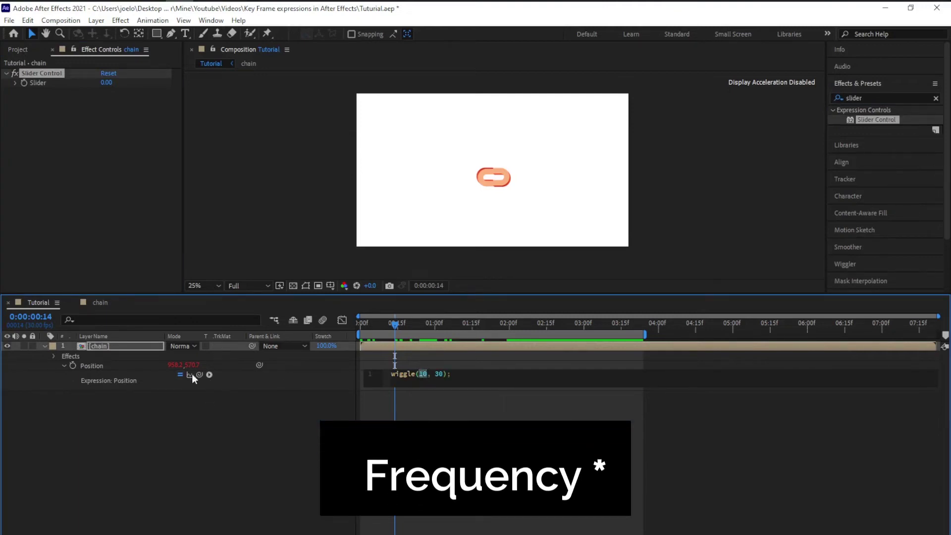
left_click_drag(199, 374, 42, 84)
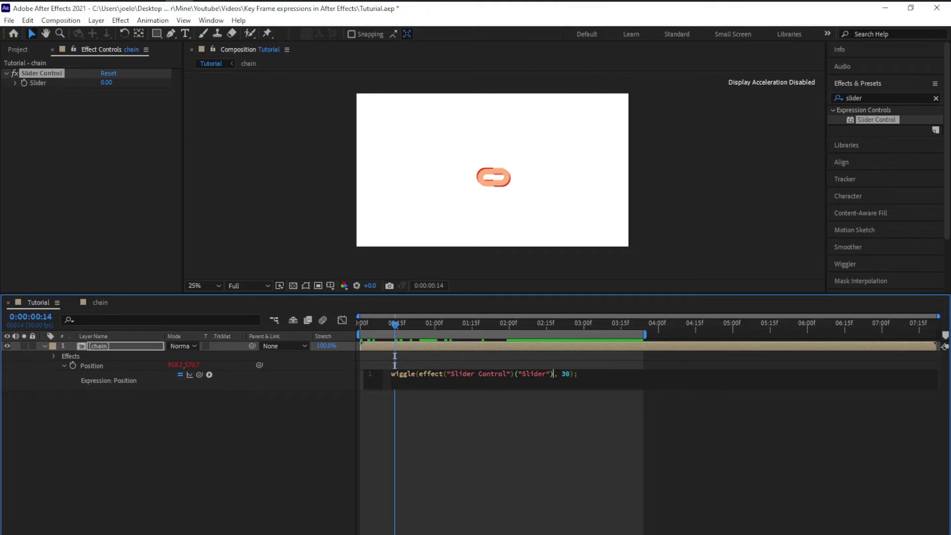
left_click(456, 416)
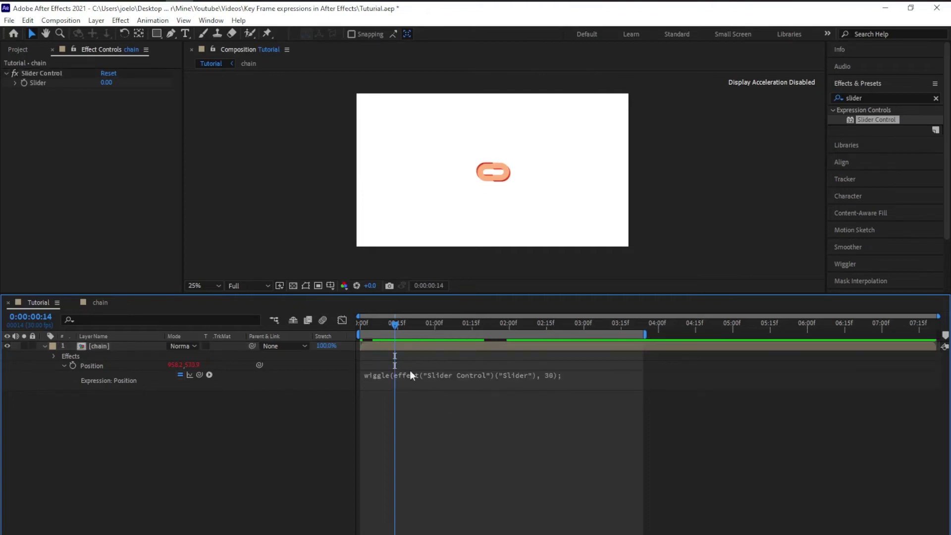
left_click_drag(395, 327, 362, 327)
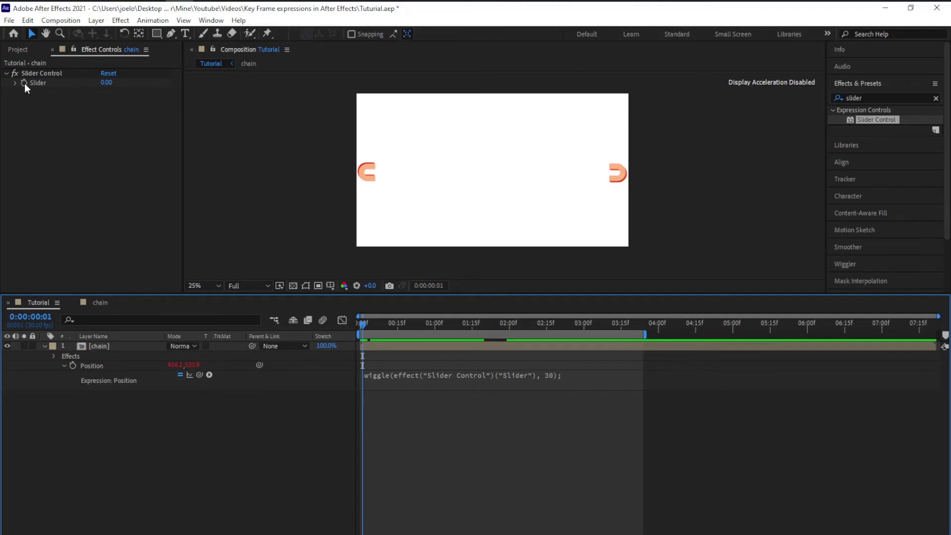
Check the chain precomp's Position keyframe times against the Tutorial timeline
left_click(101, 302)
left_click_drag(363, 327, 360, 330)
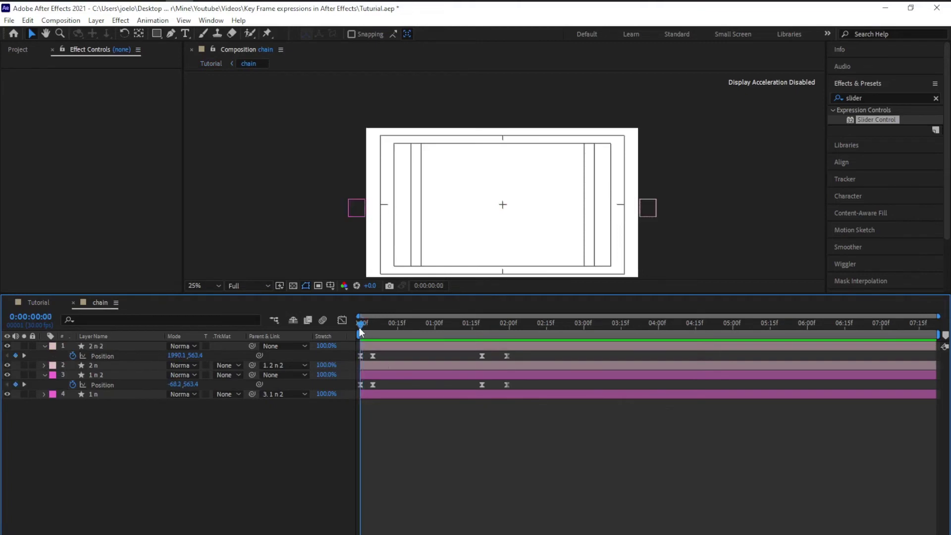
left_click(28, 301)
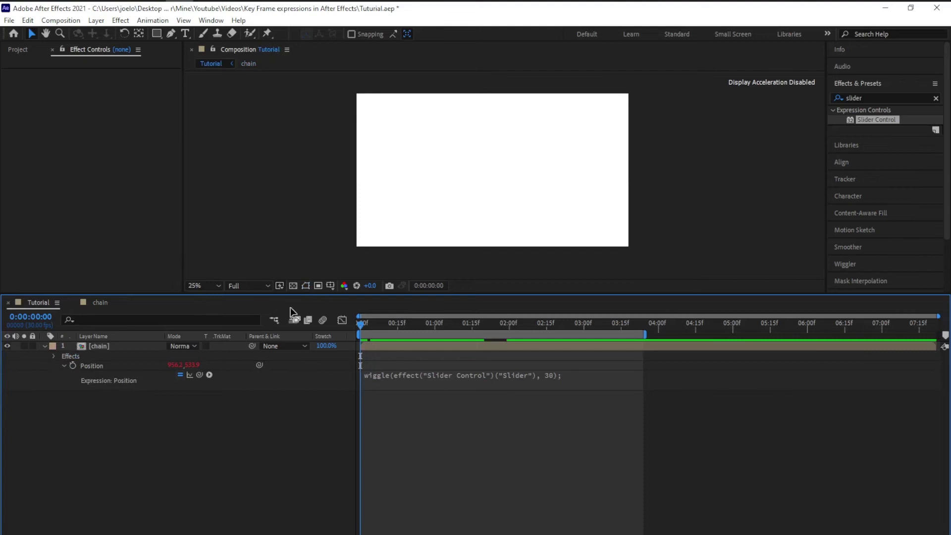
left_click(21, 55)
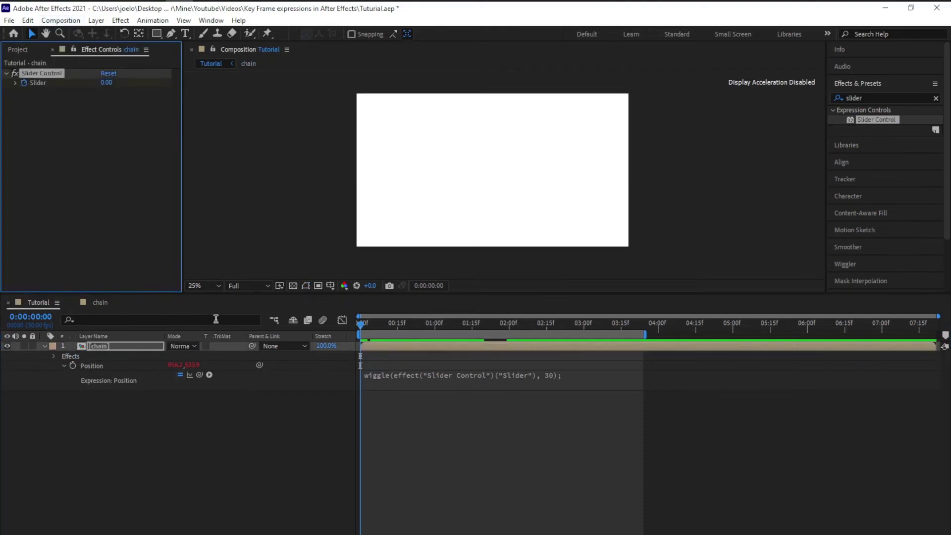
left_click(98, 302)
key("space")
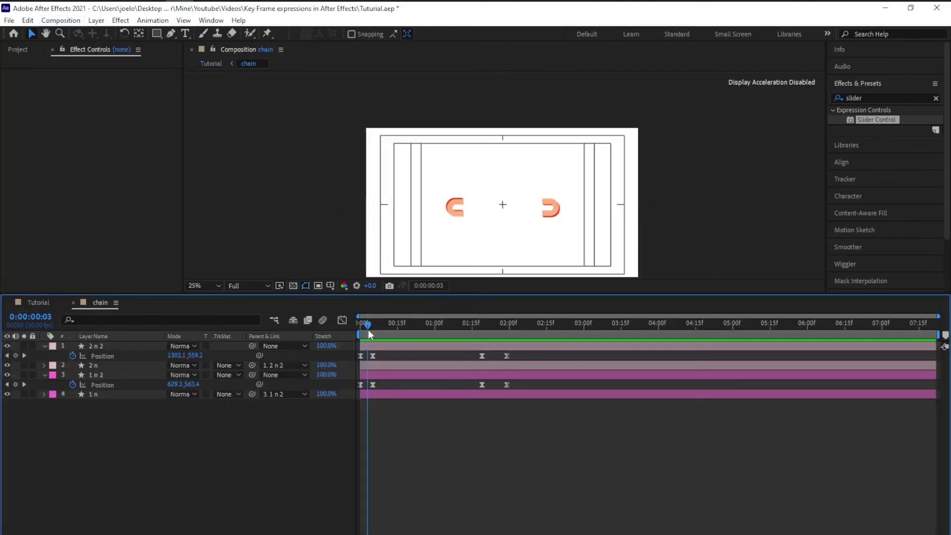
left_click(31, 303)
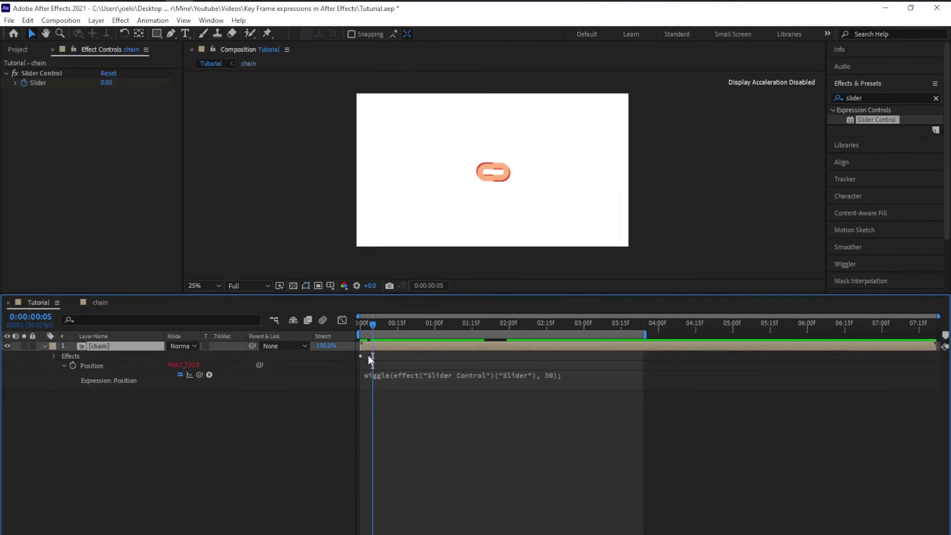
Keyframe the Slider at 0.00 near 0:00:00:05, 0:00:01:19 and 0:00:02:00, matching the precomp
left_click(54, 356)
left_click(63, 365)
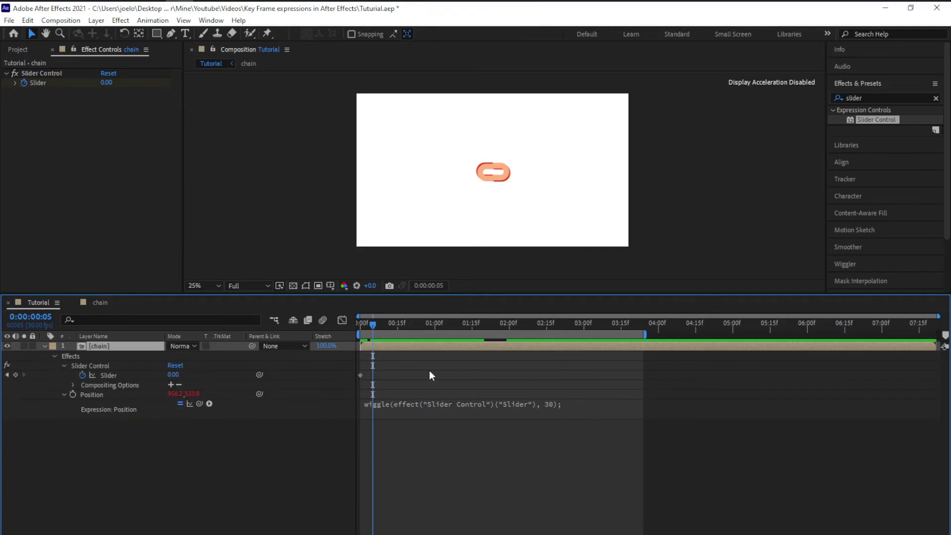
left_click(361, 375)
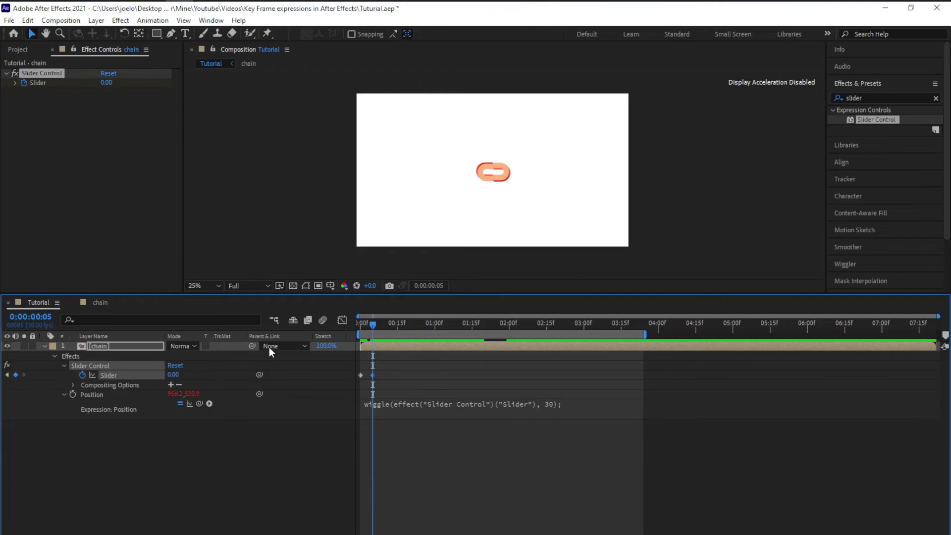
key("shift+period")
left_click_drag(463, 323, 482, 325)
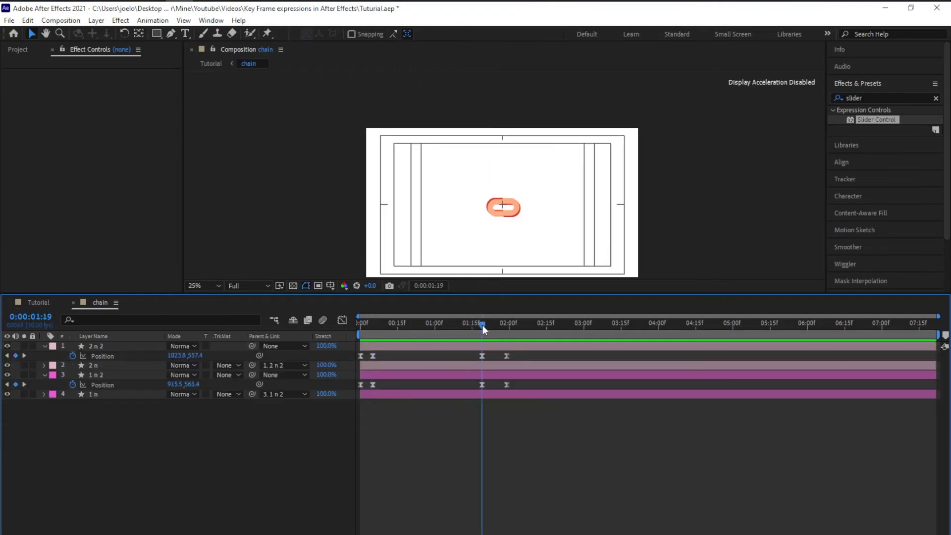
left_click(40, 303)
left_click(96, 302)
key("shift+comma")
left_click_drag(392, 327, 361, 340)
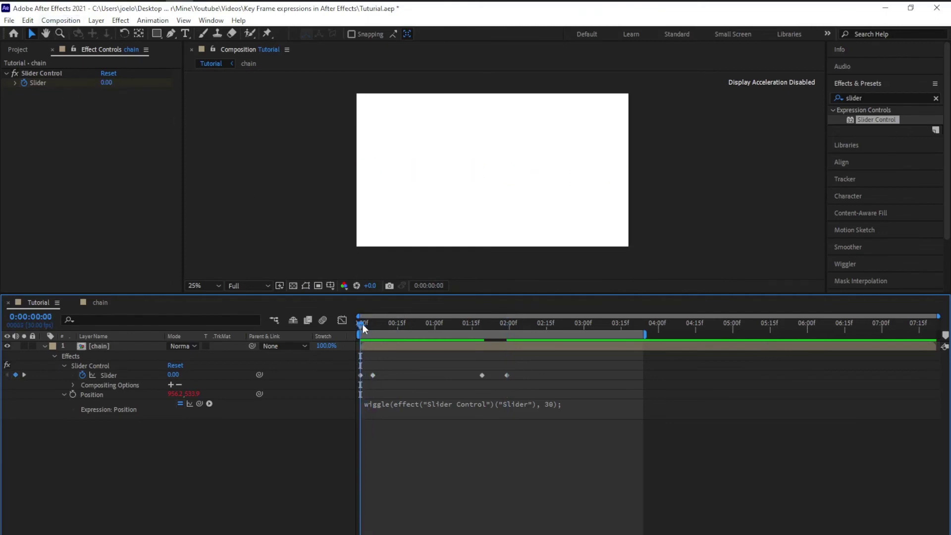
Set the Slider to 30 at the 0:00:00:05 and 0:00:01:19 keyframes
left_click_drag(361, 324, 372, 326)
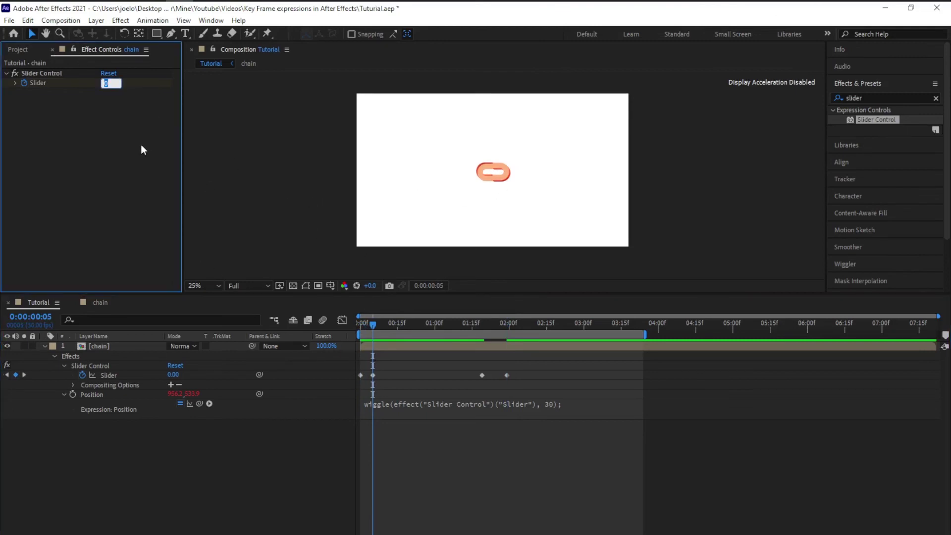
type("30")
left_click(481, 324)
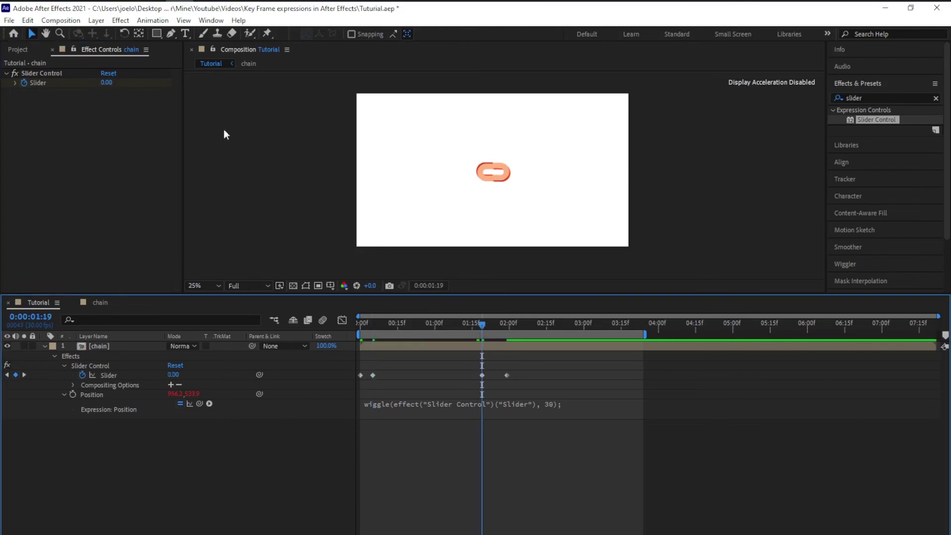
left_click(108, 82)
type("3")
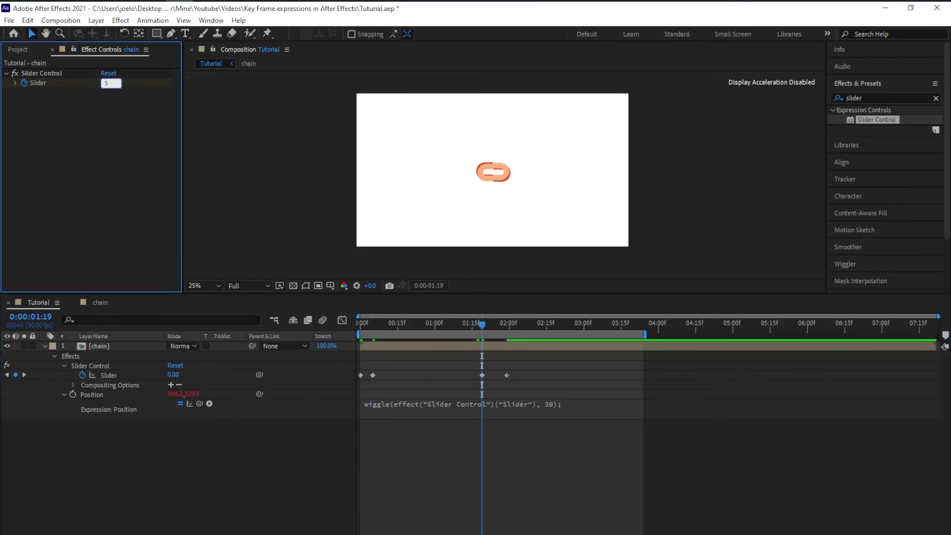
type("0")
key("Return")
left_click(537, 488)
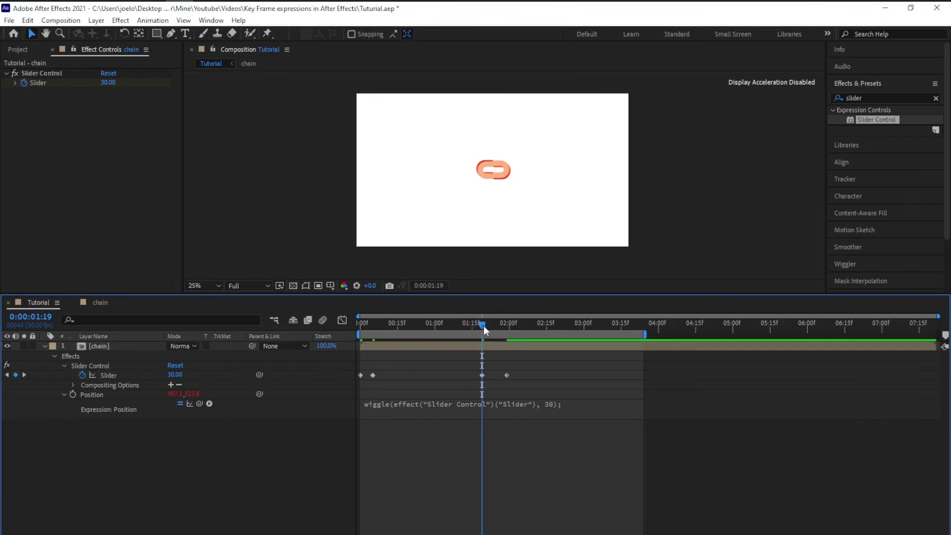
left_click_drag(483, 325, 512, 332)
Apply Easy Ease to all Slider keyframes and preview the animation from the start
left_click_drag(525, 366, 346, 383)
key("F9")
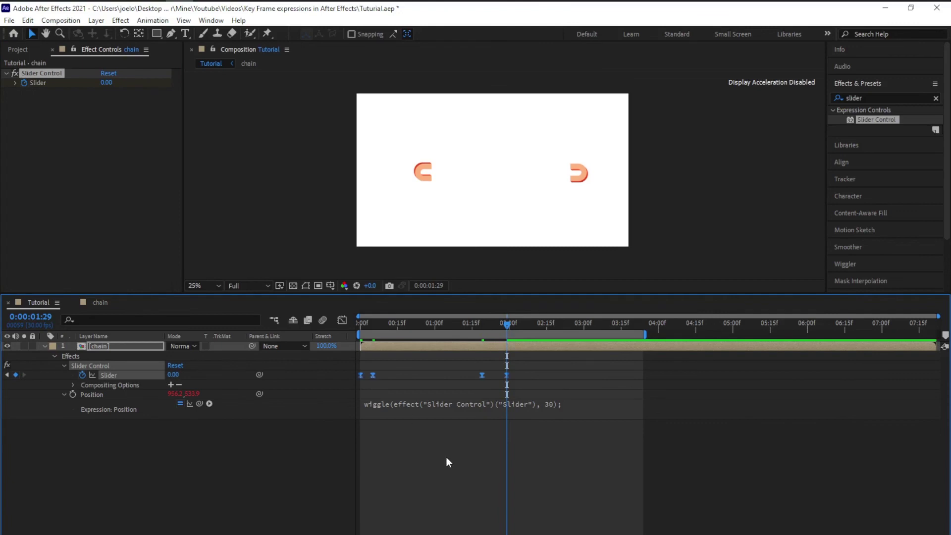
left_click(446, 456)
key("Home")
key("space")
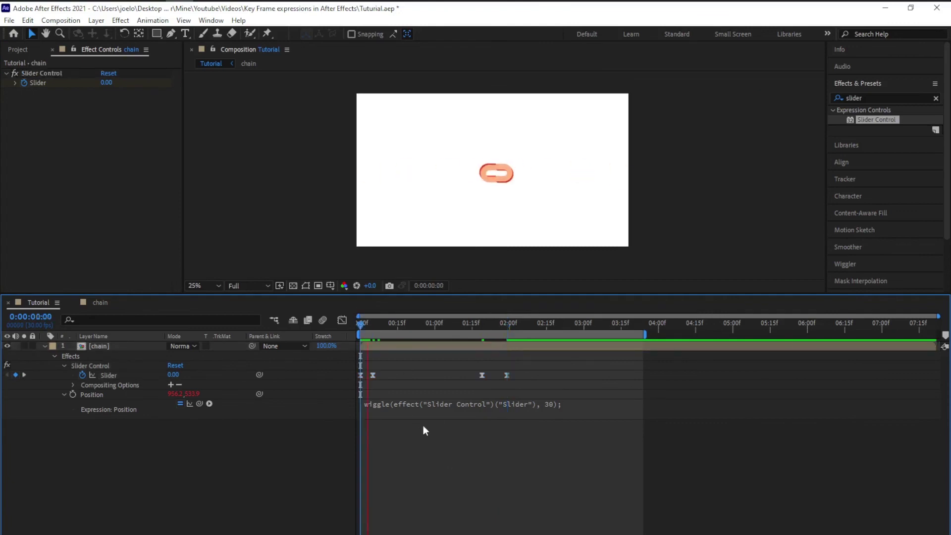